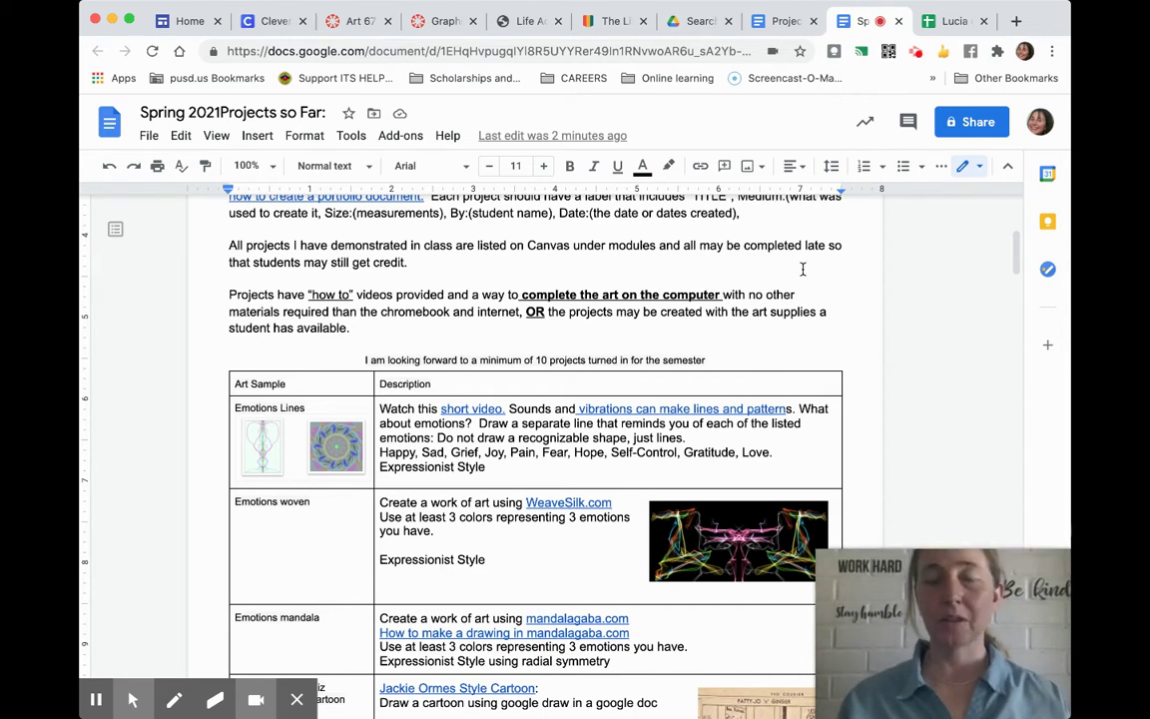
Leave the Spring 2021 Projects document unchanged and open a new browser tab.
click(845, 233)
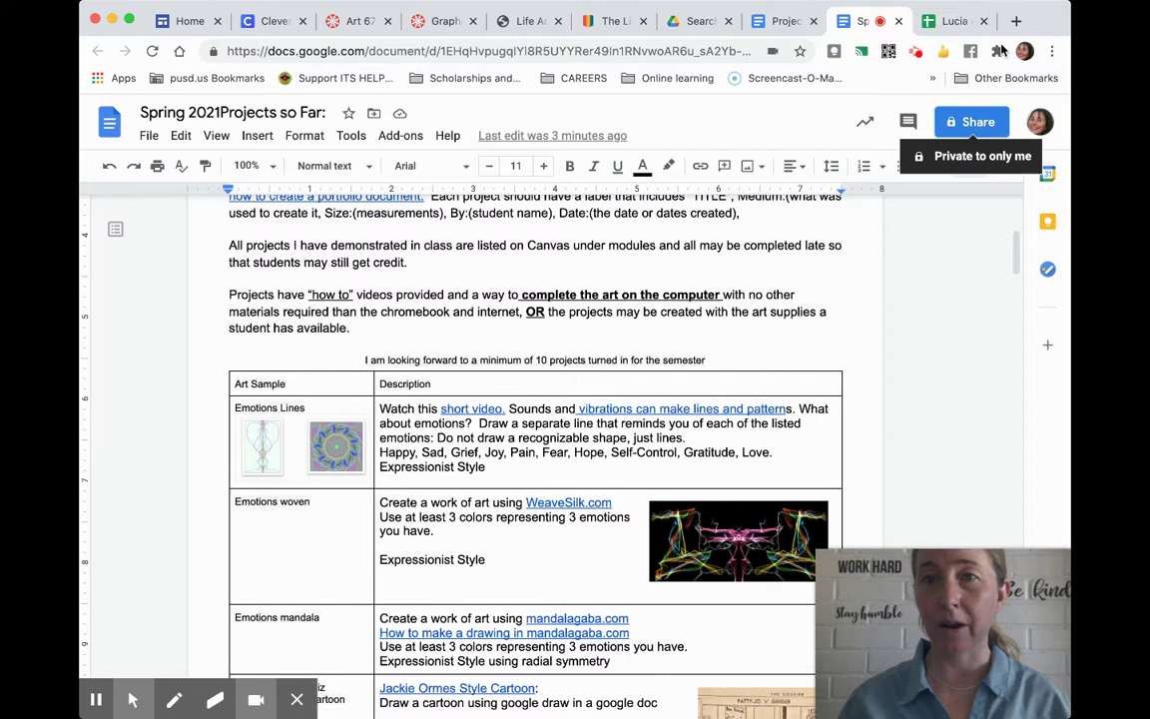
click(1015, 22)
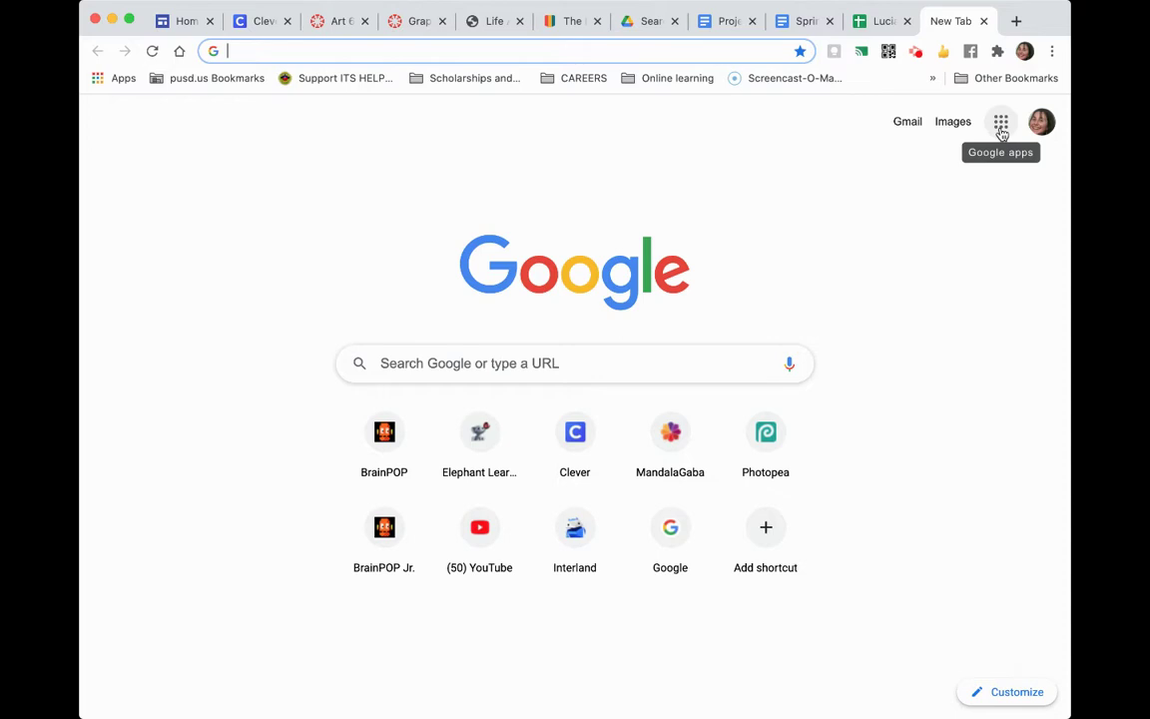
Go to Google Docs through the Google apps grid and choose a Blank new document.
click(1001, 128)
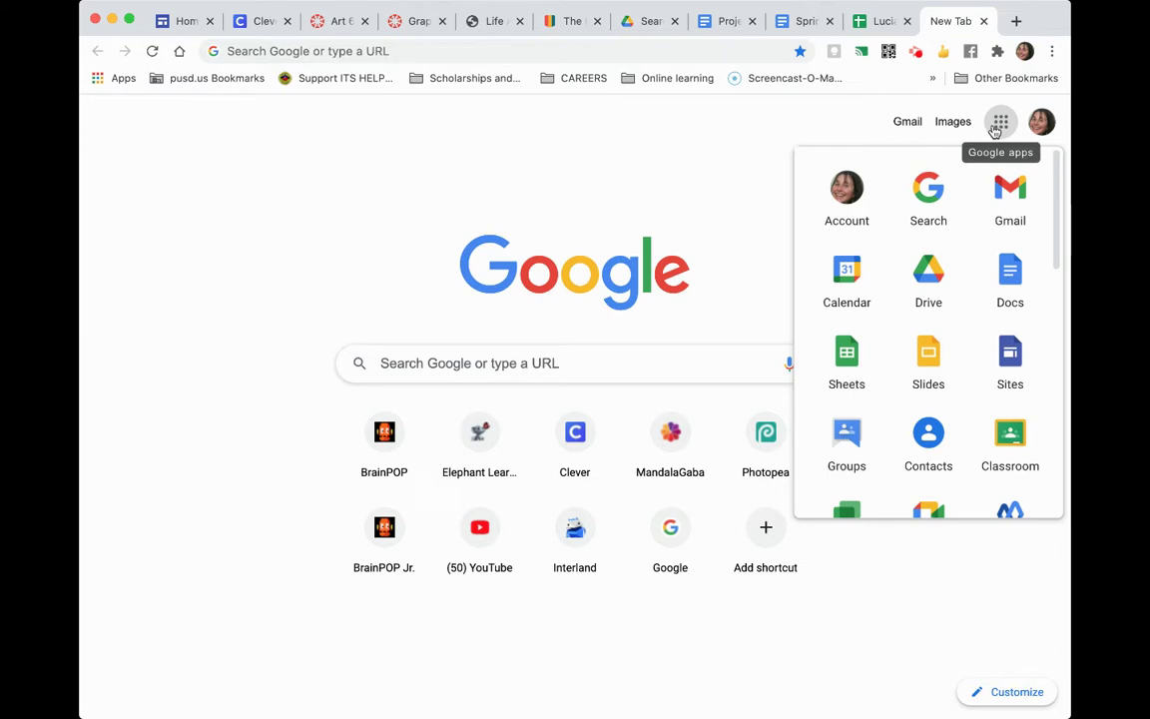
click(1006, 283)
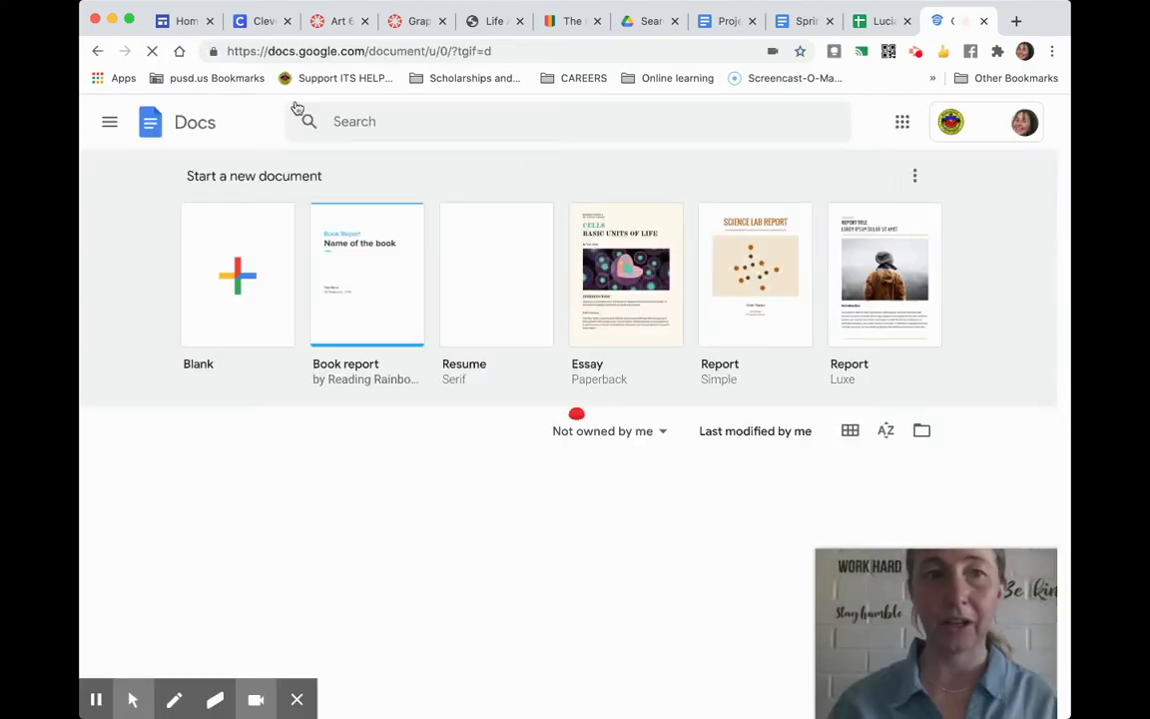
drag(269, 52, 362, 55)
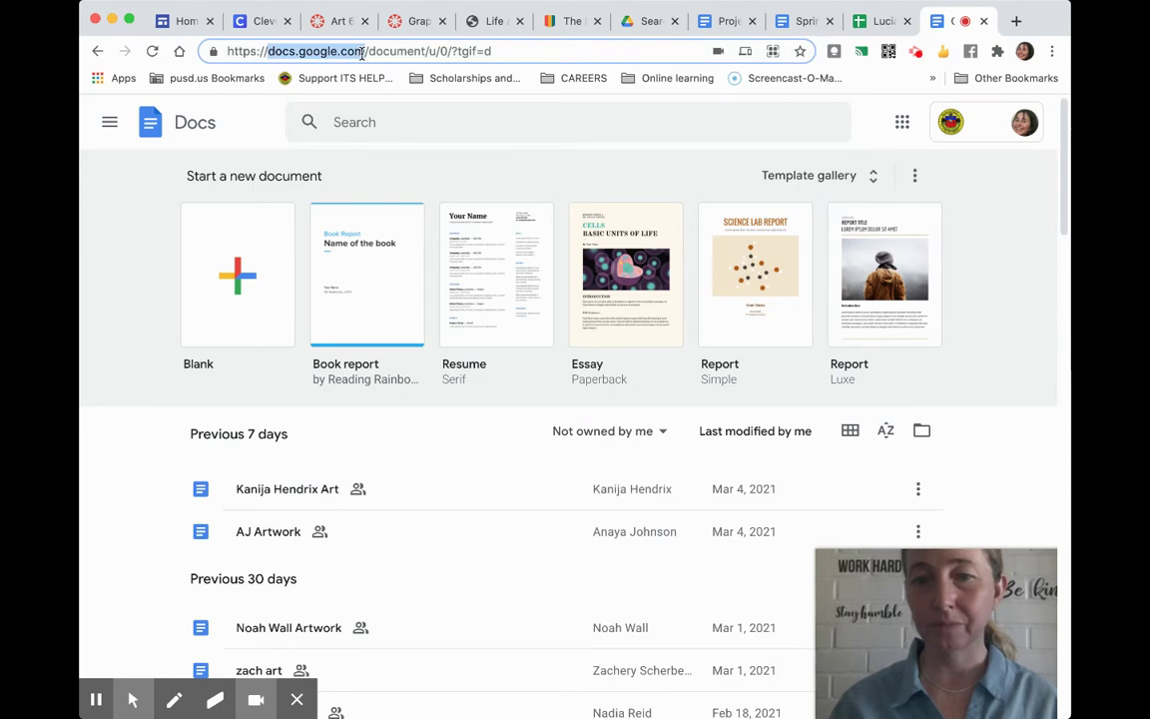
click(240, 305)
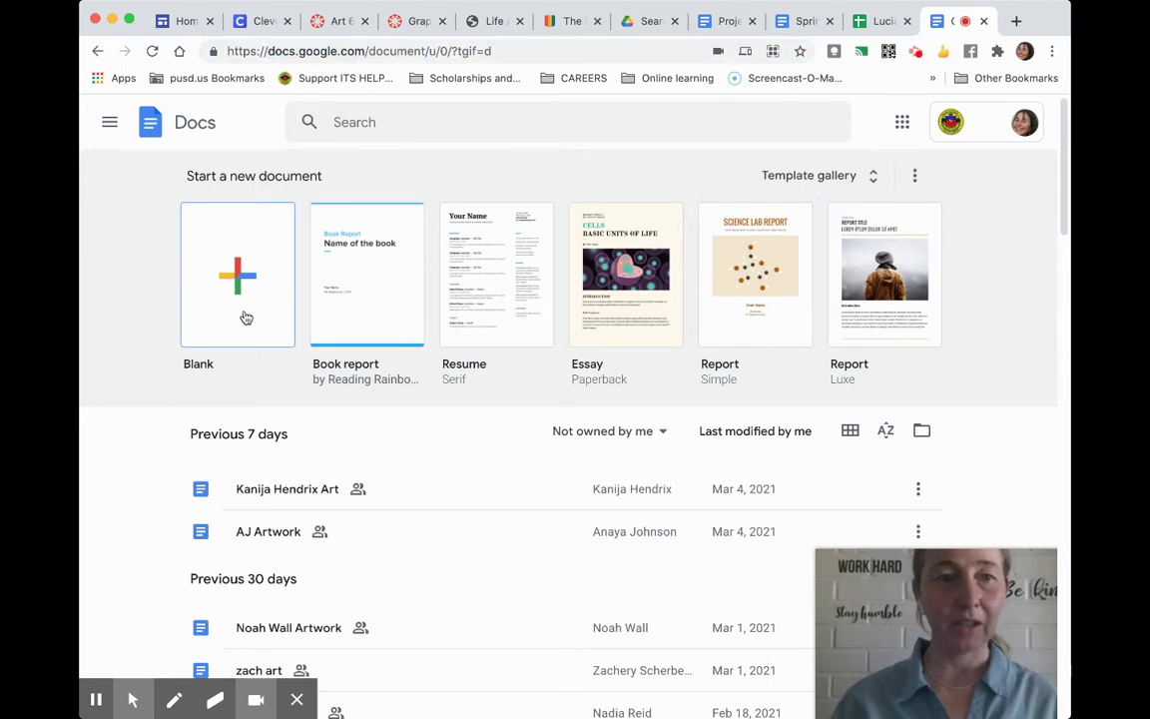
Rename the new blank document to the student's name followed by 'Artwork'.
click(243, 317)
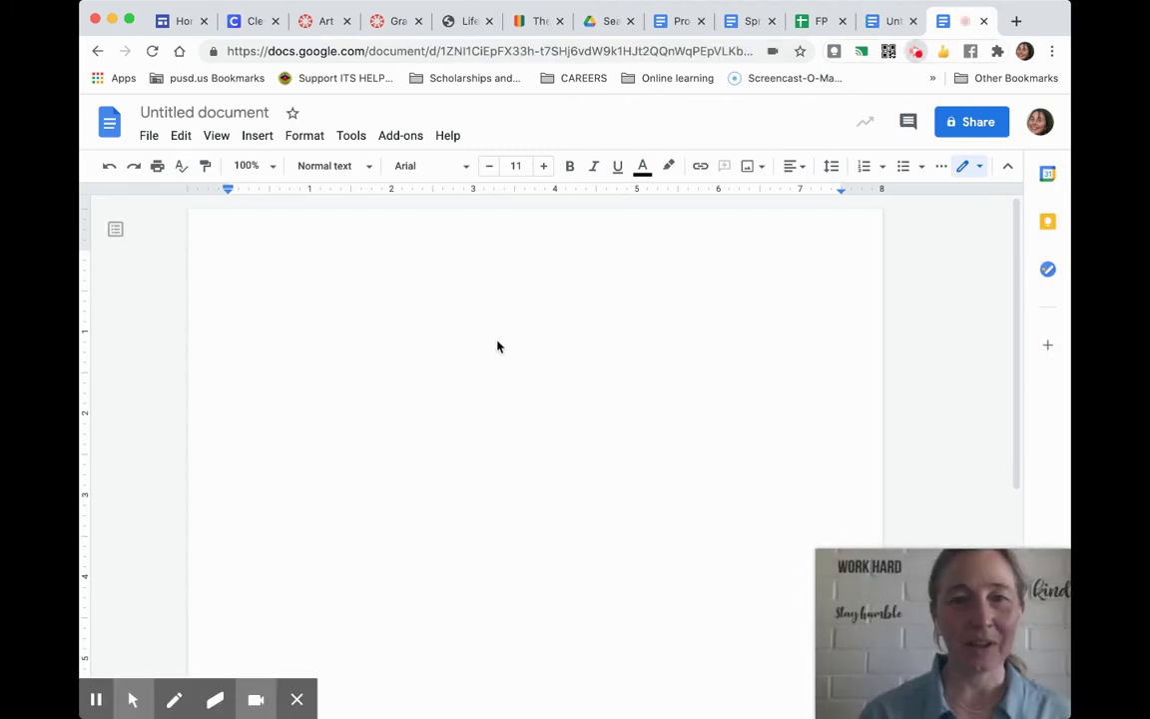
click(203, 113)
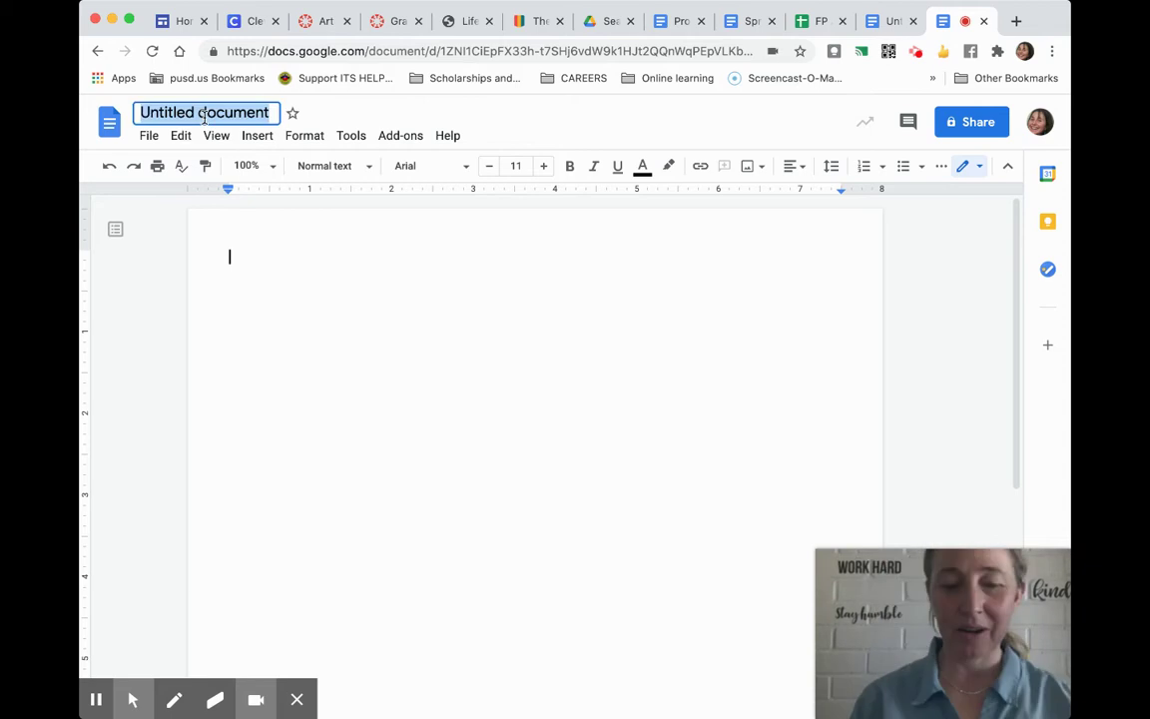
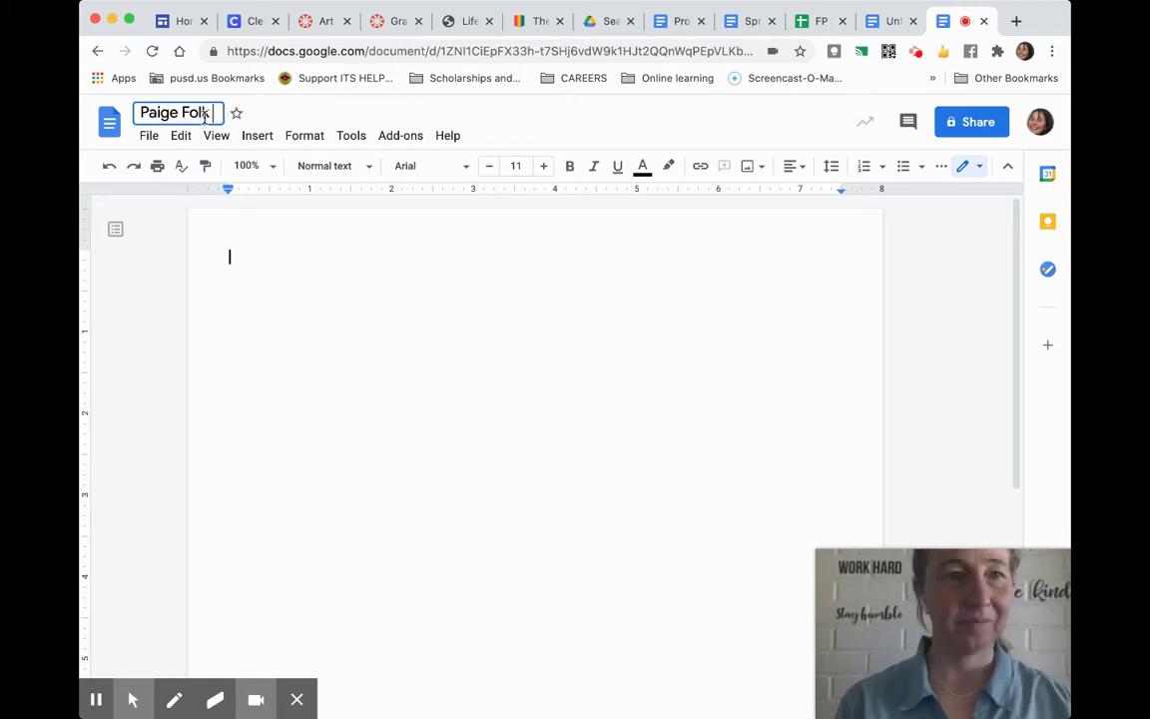
text(Artwork)
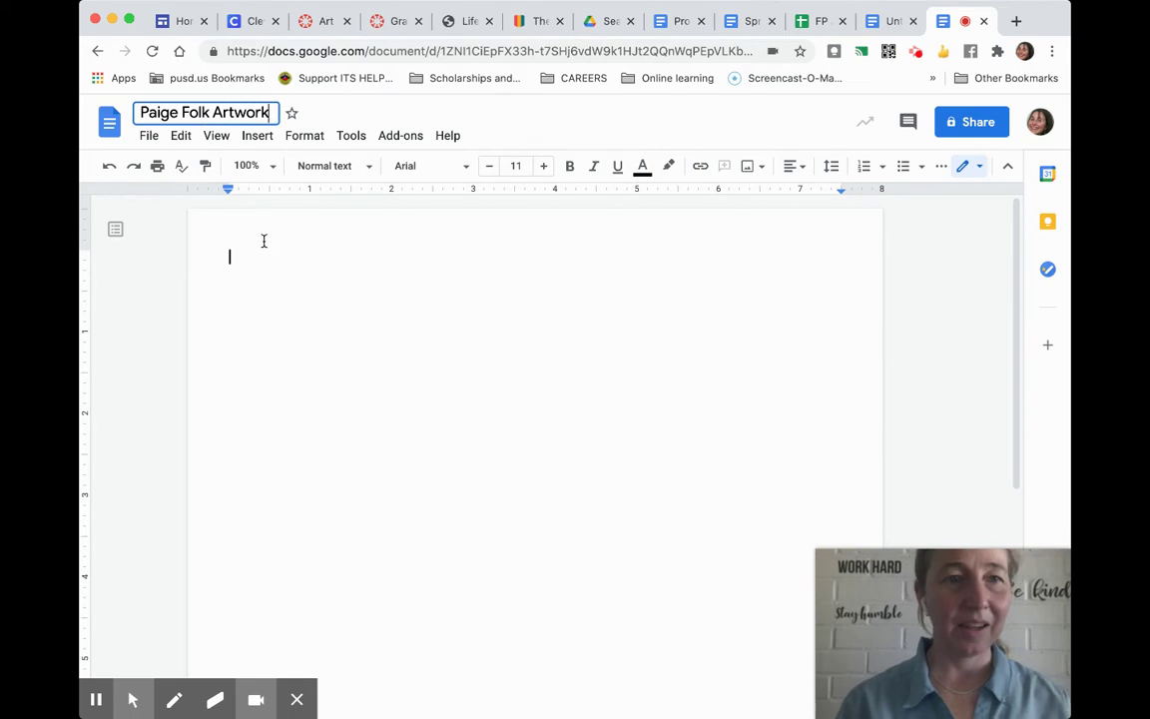
key(Return)
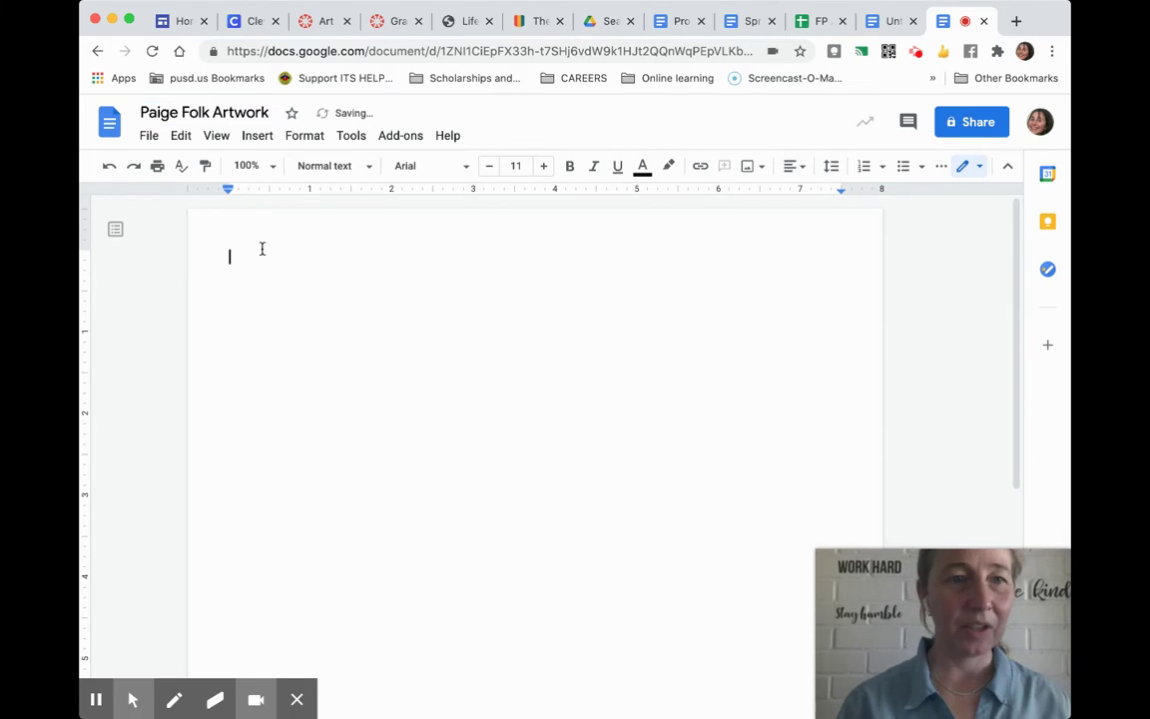
Put the student's name plus 'Artwork' in the page header in Title style.
double_click(261, 245)
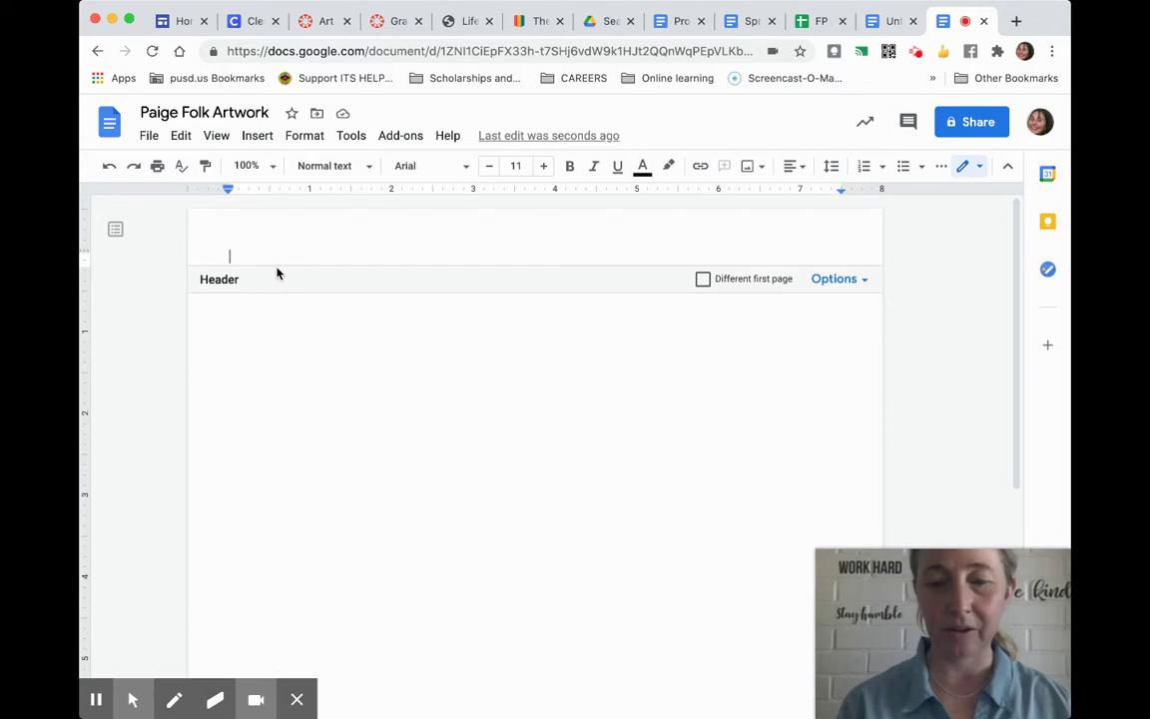
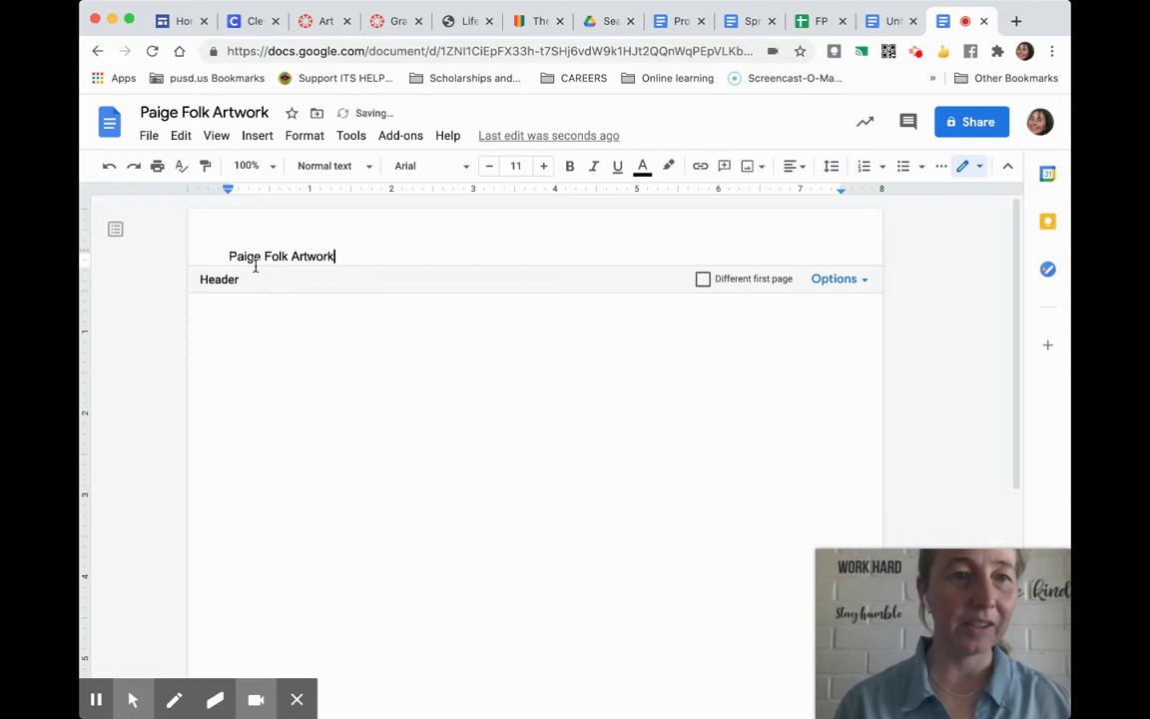
triple_click(227, 264)
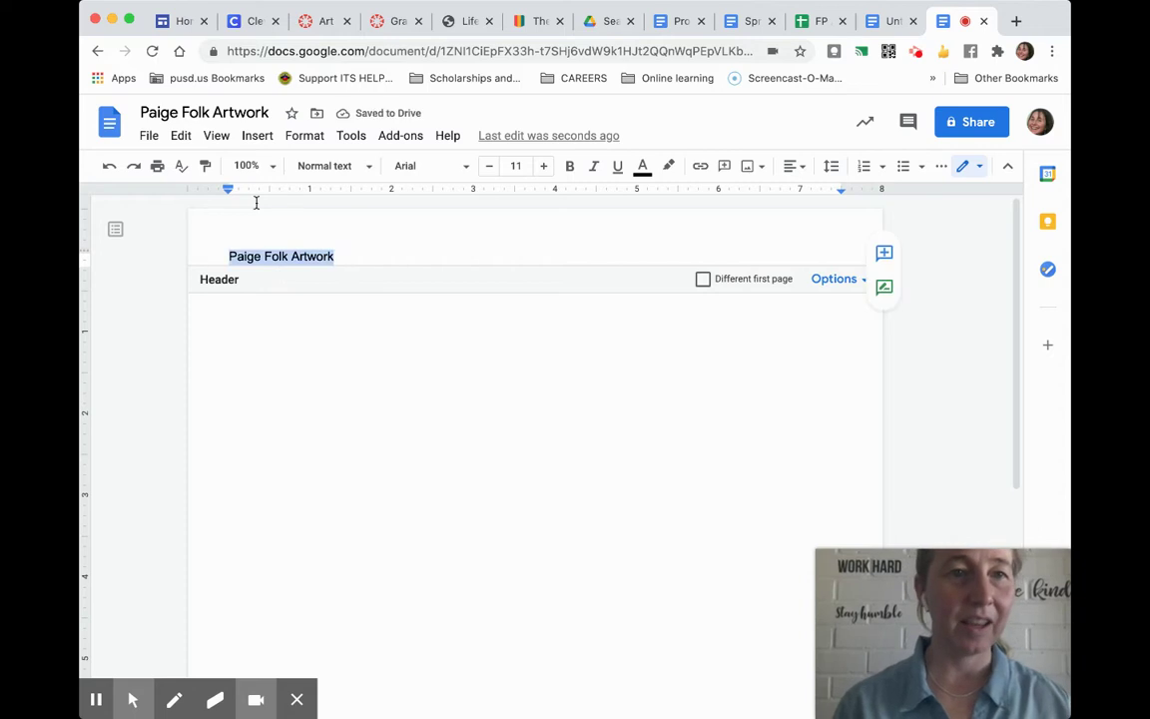
click(323, 168)
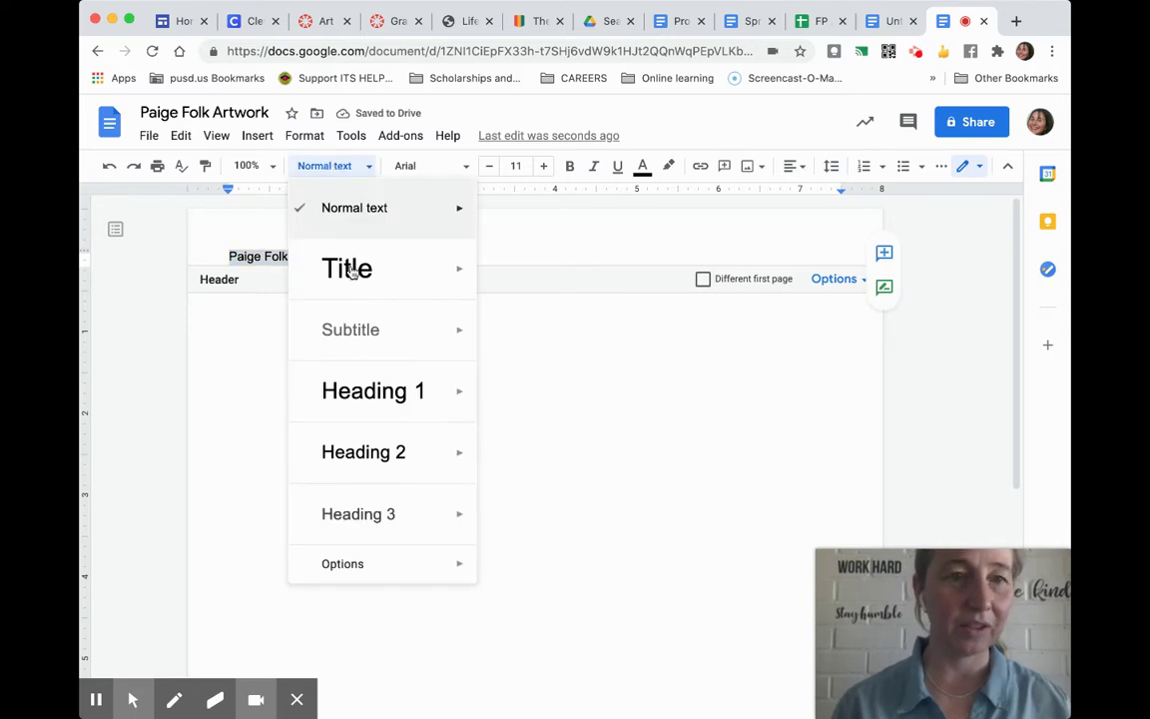
click(389, 268)
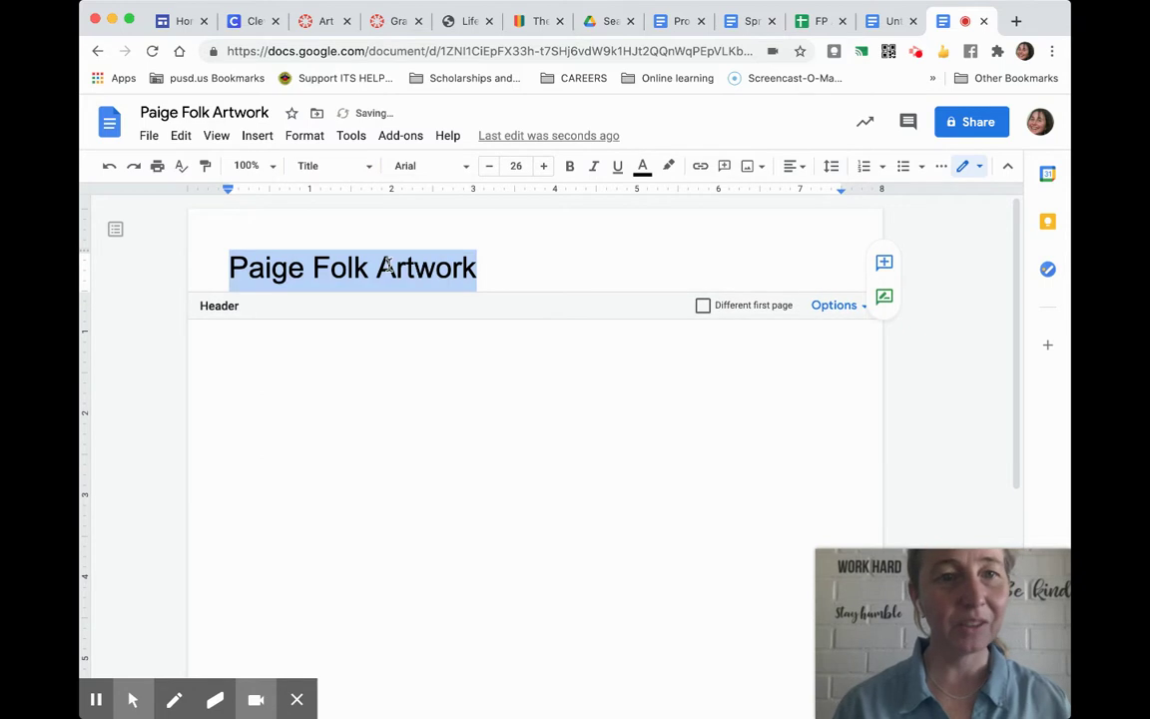
click(504, 272)
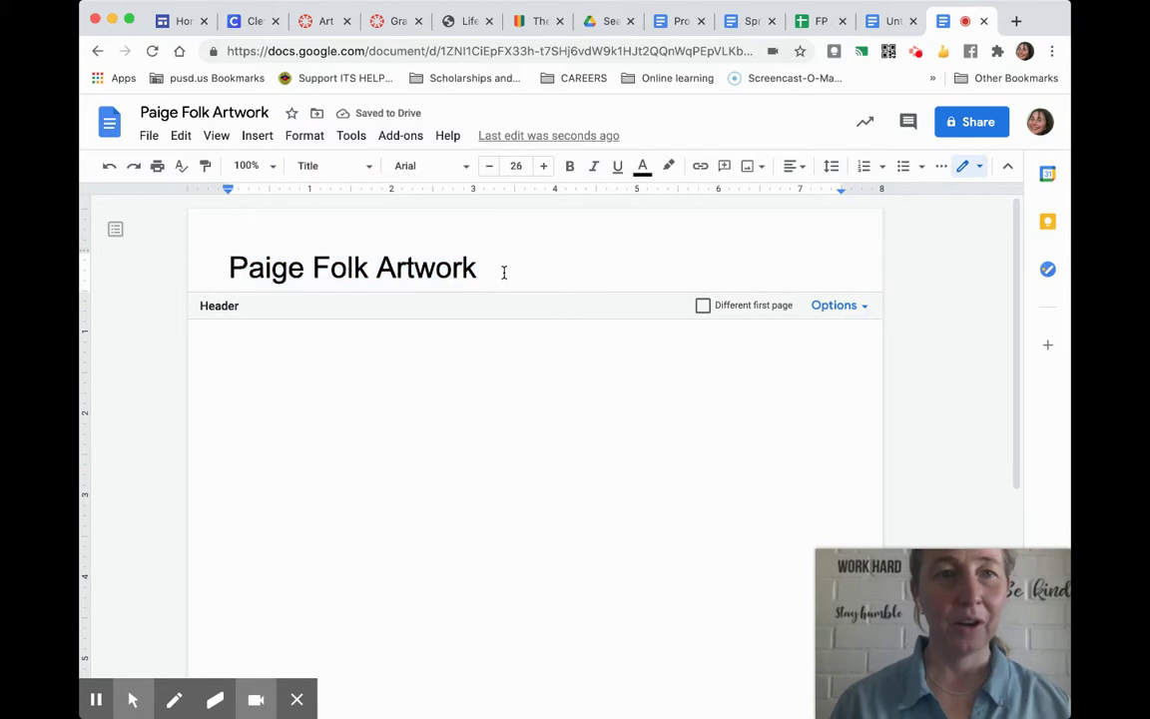
click(477, 379)
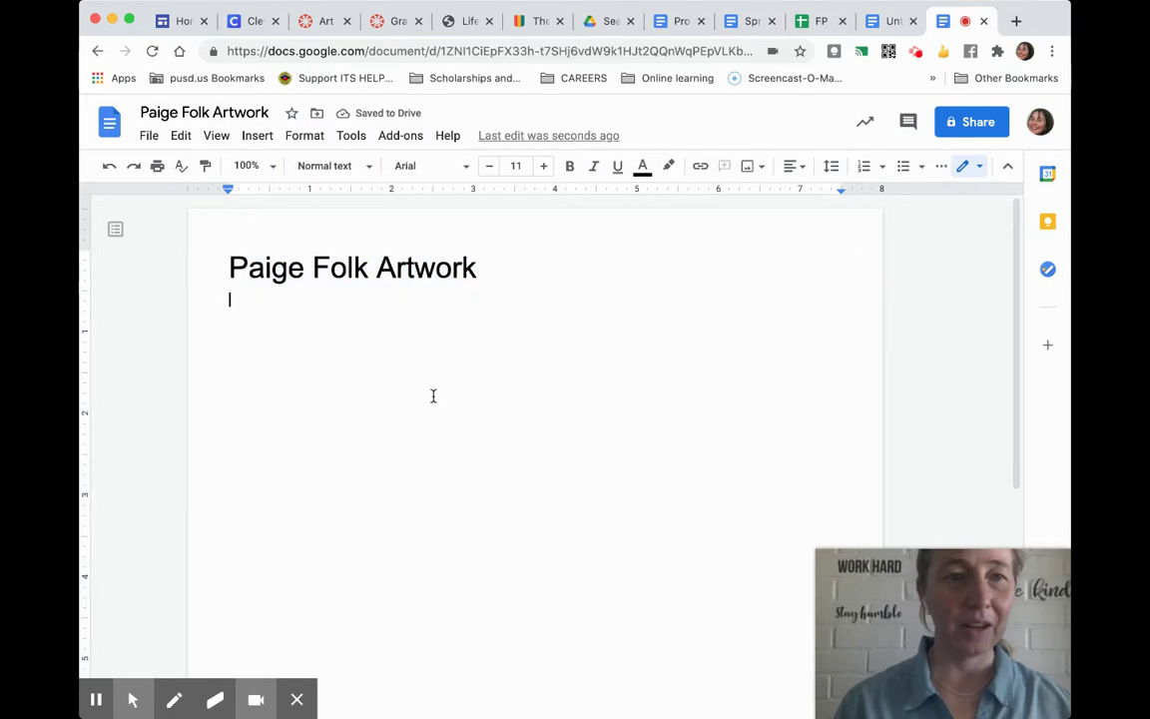
Add a horizontal line under the header title, remove the extra line, and start a body paragraph.
click(495, 268)
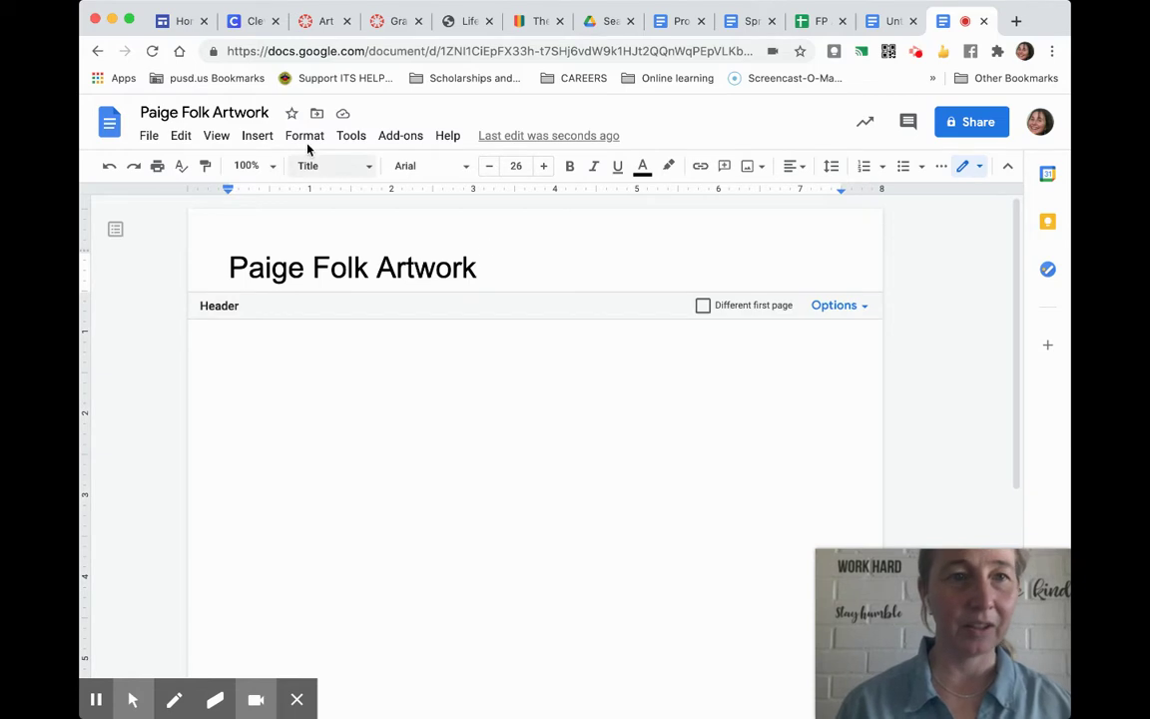
click(261, 137)
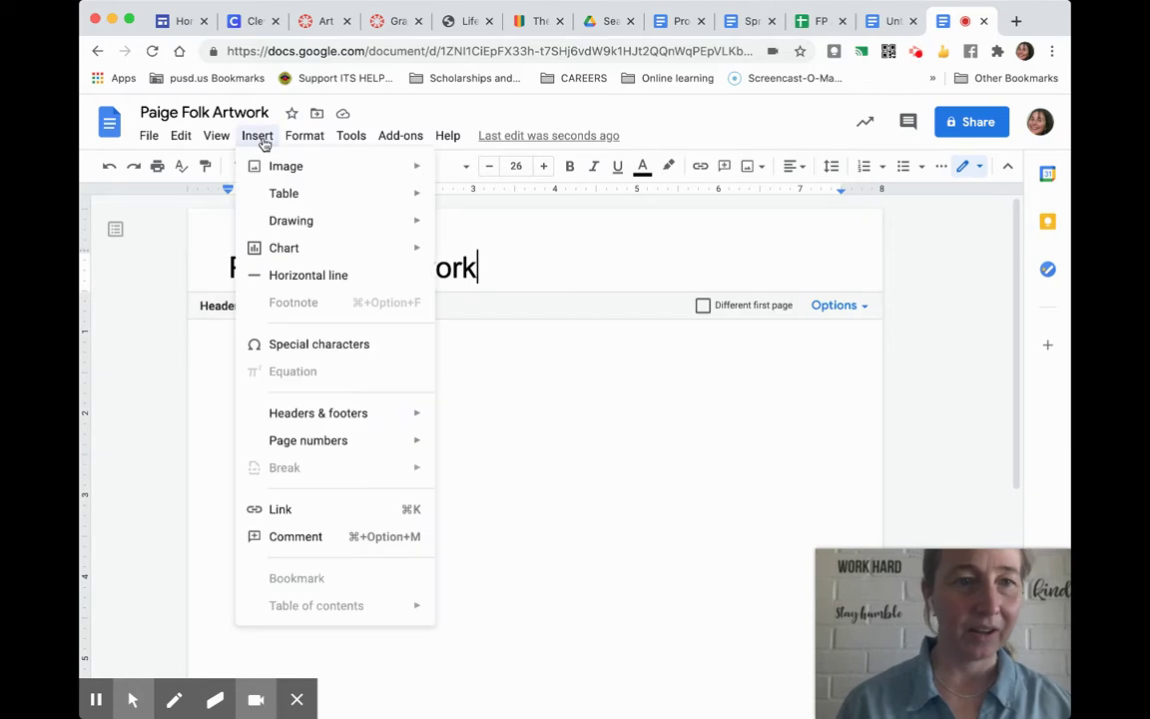
click(296, 278)
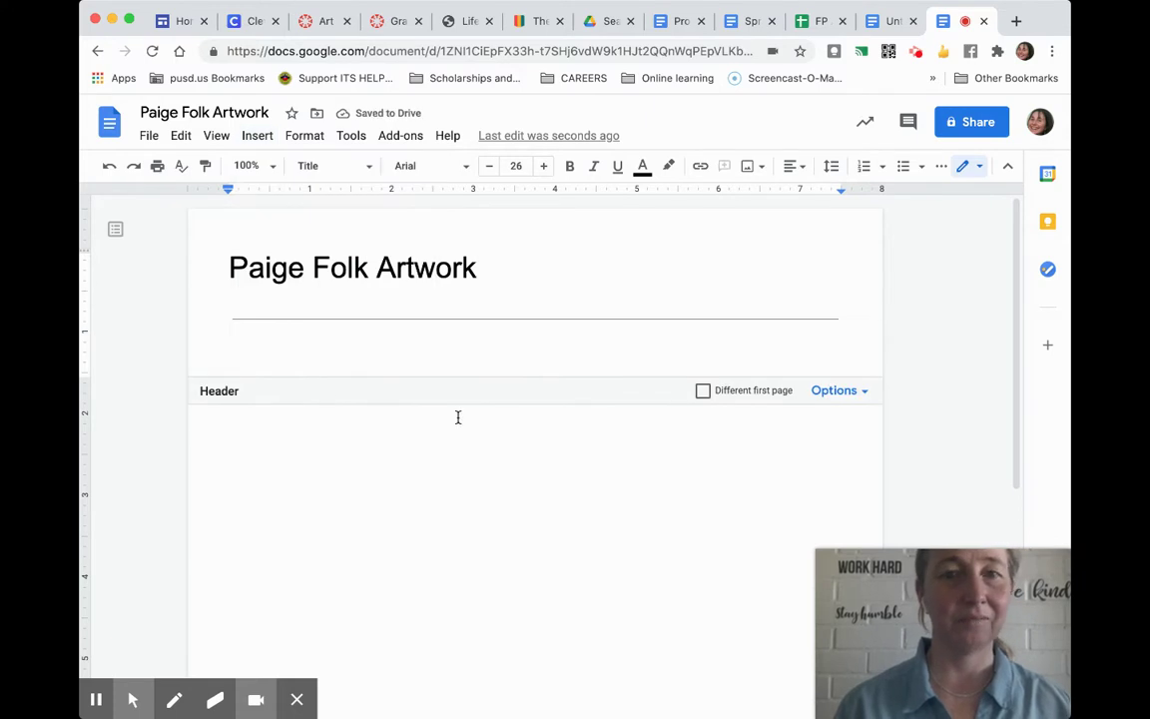
key(BackSpace)
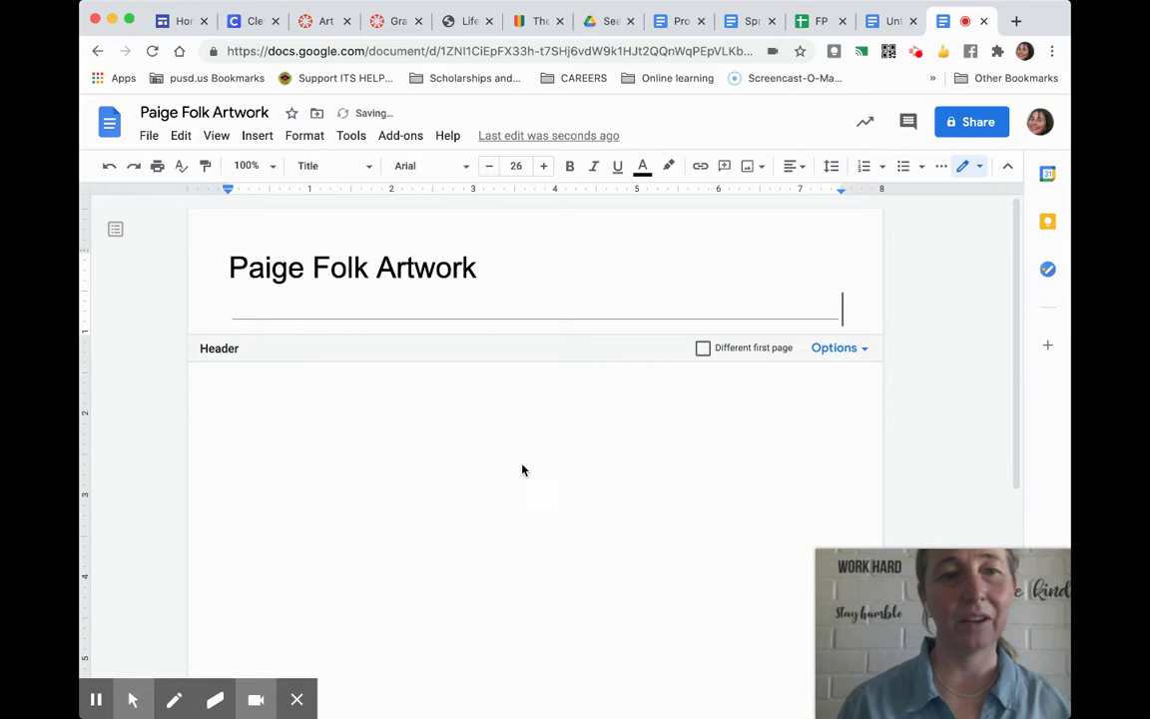
click(398, 424)
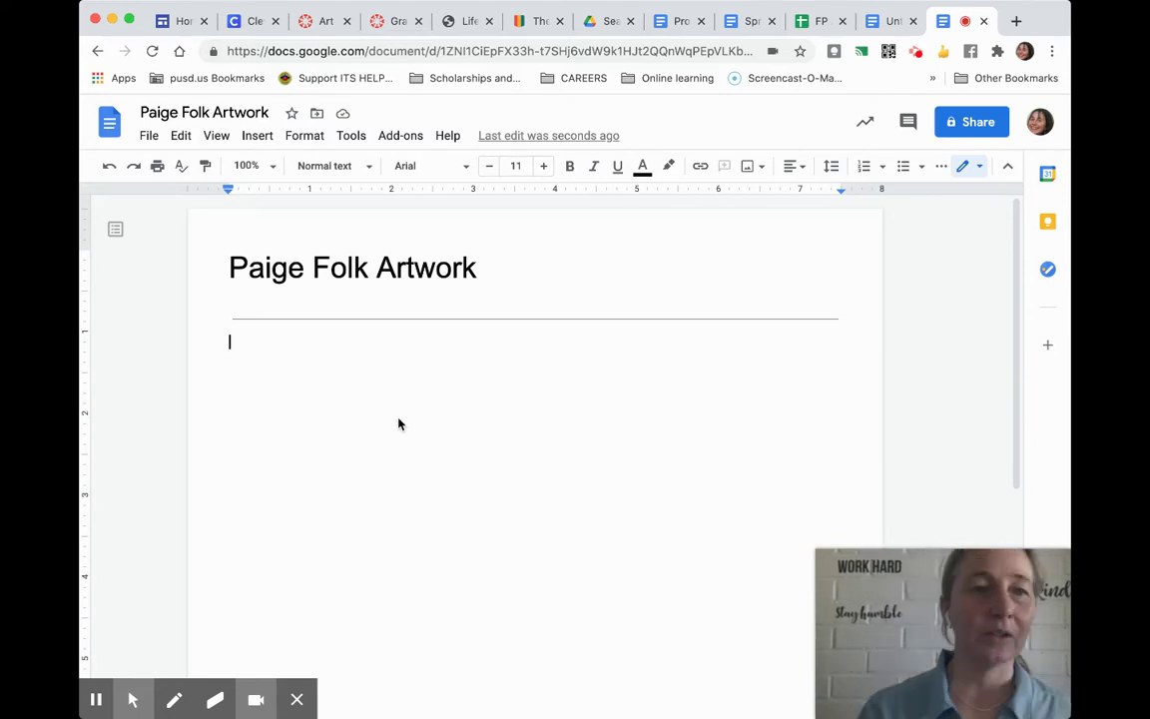
key(Return)
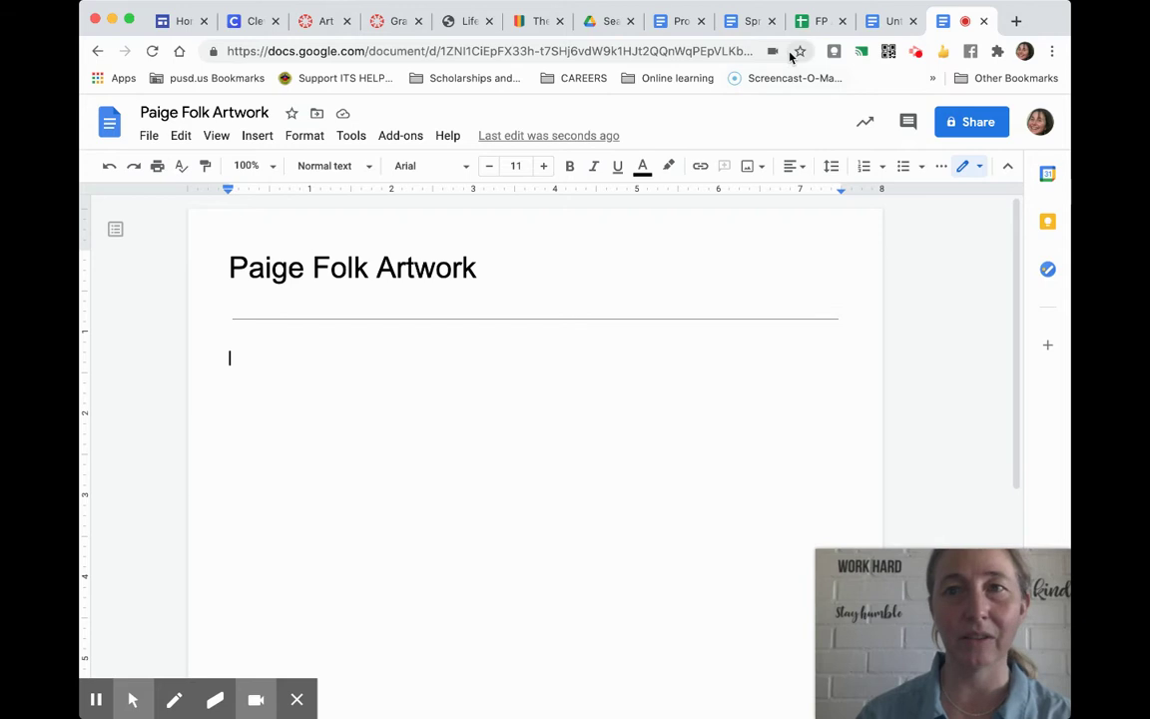
Paste the 9 pt label template and review its TITLE, 'Art in the style of' and Medium parts.
click(105, 690)
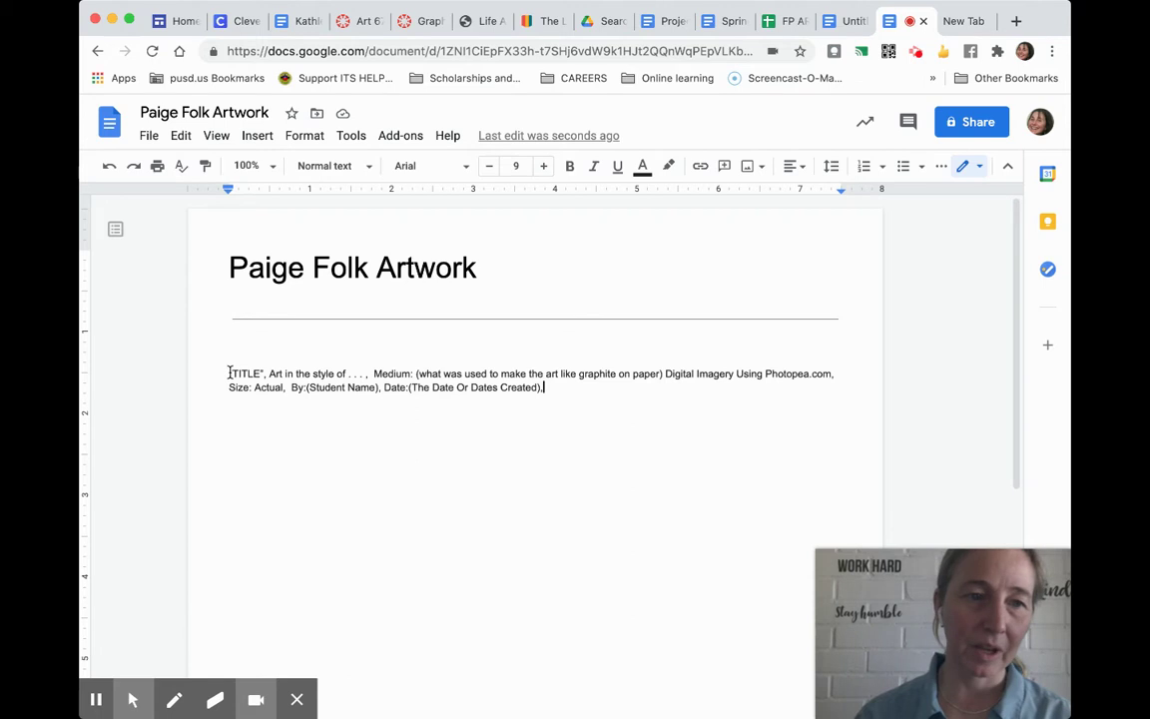
drag(228, 373, 264, 372)
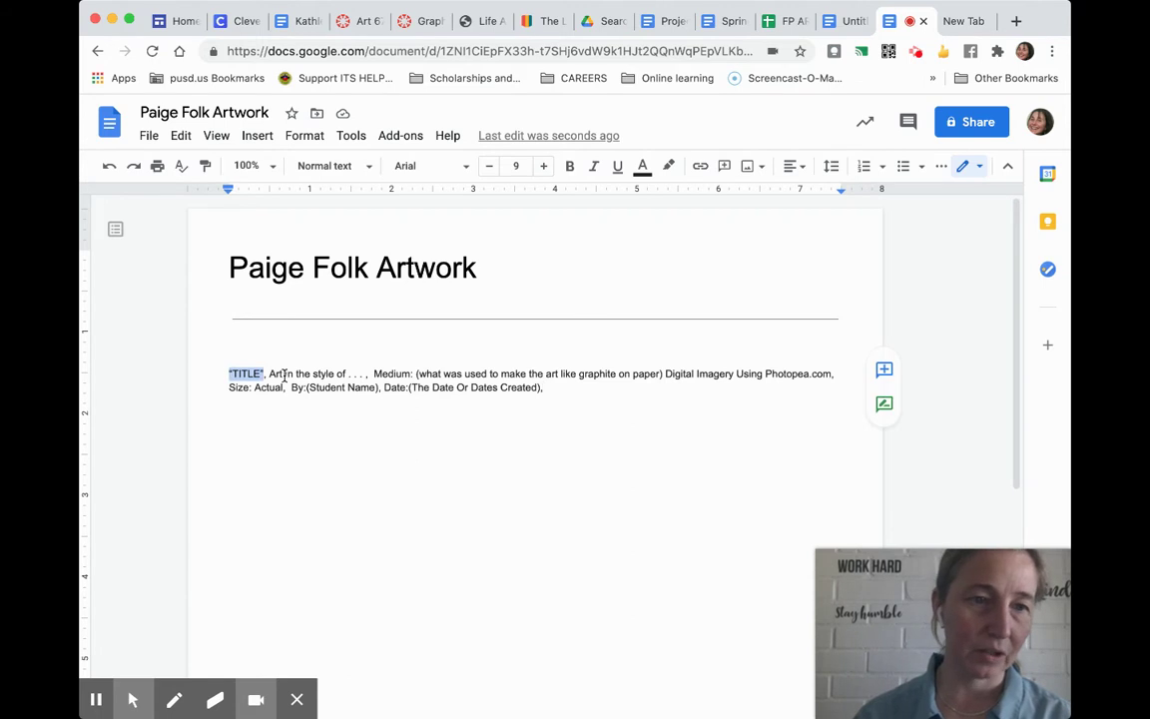
click(269, 372)
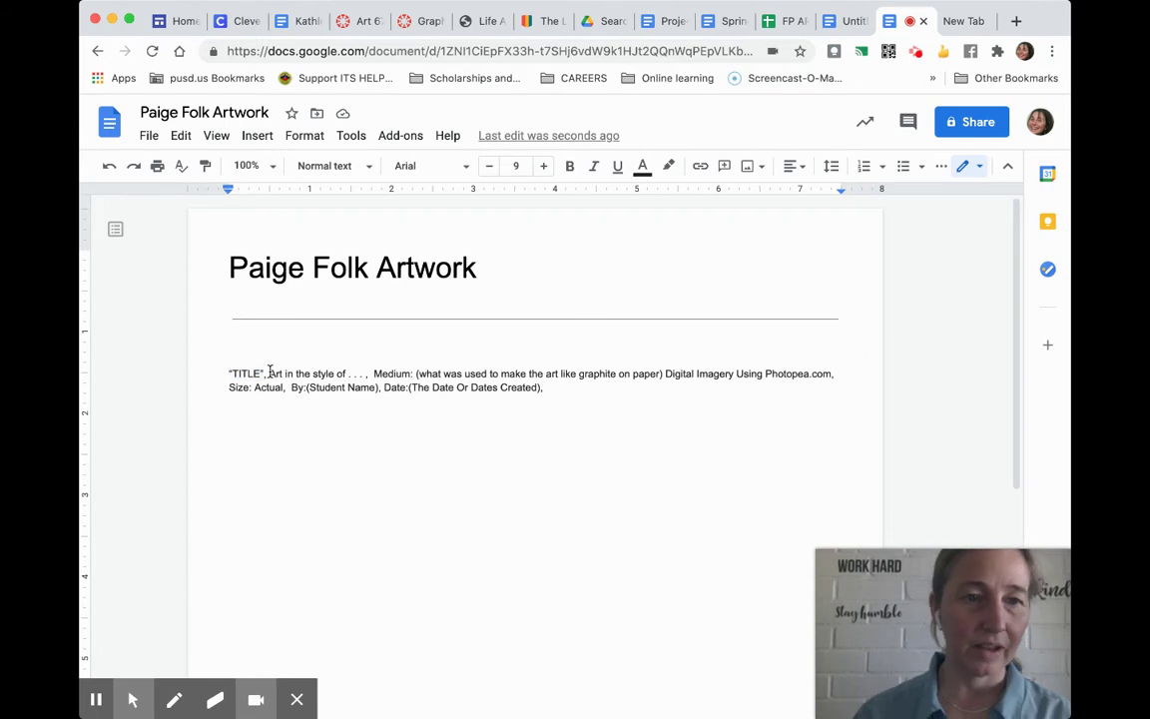
drag(270, 372, 375, 375)
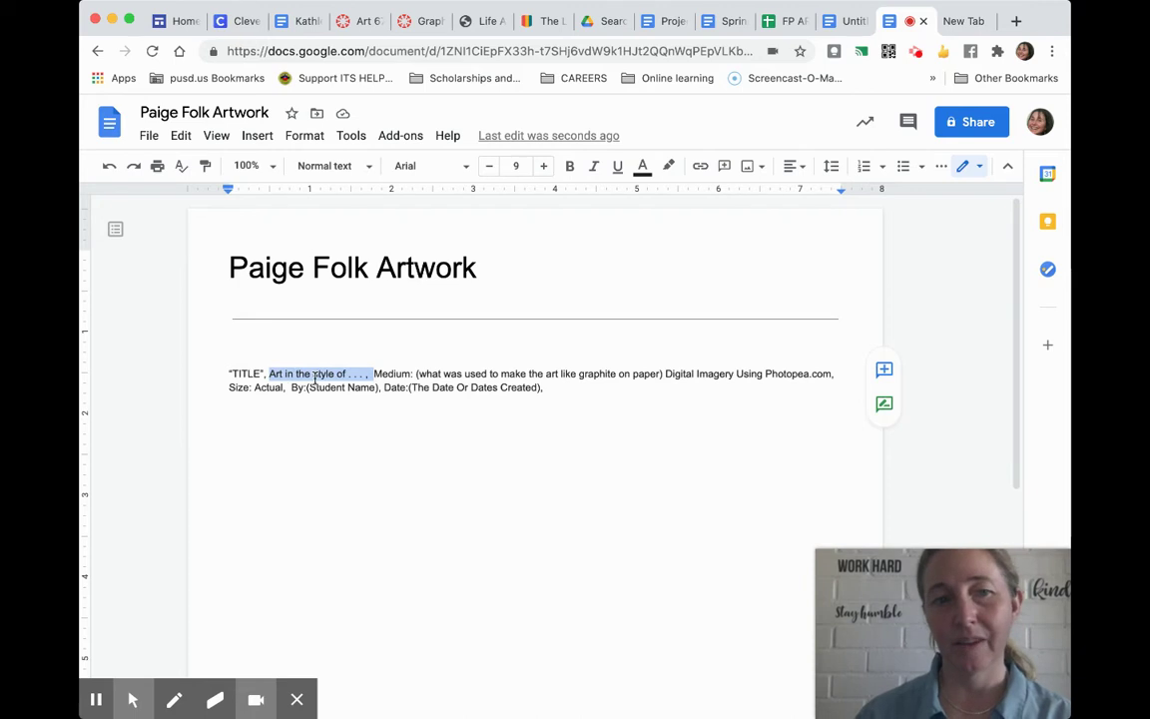
click(377, 374)
drag(377, 373, 661, 374)
Keep a single space after 'paper)' and select the words 'Digital Imagery'.
click(663, 373)
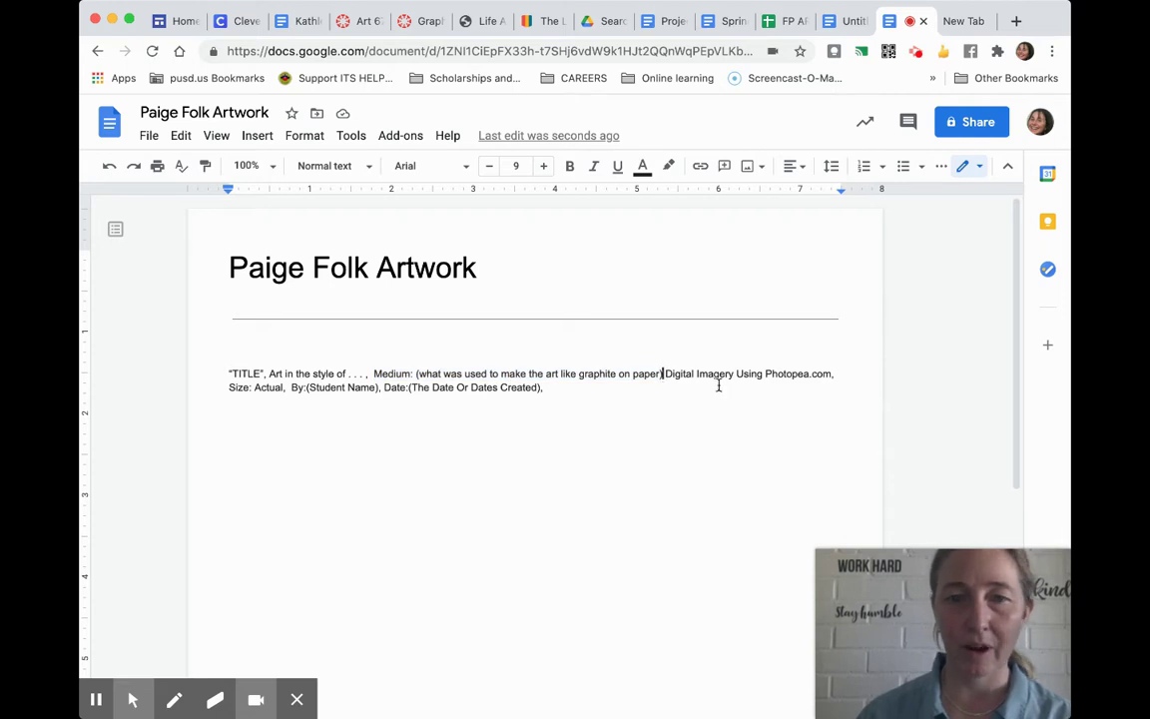
text(,)
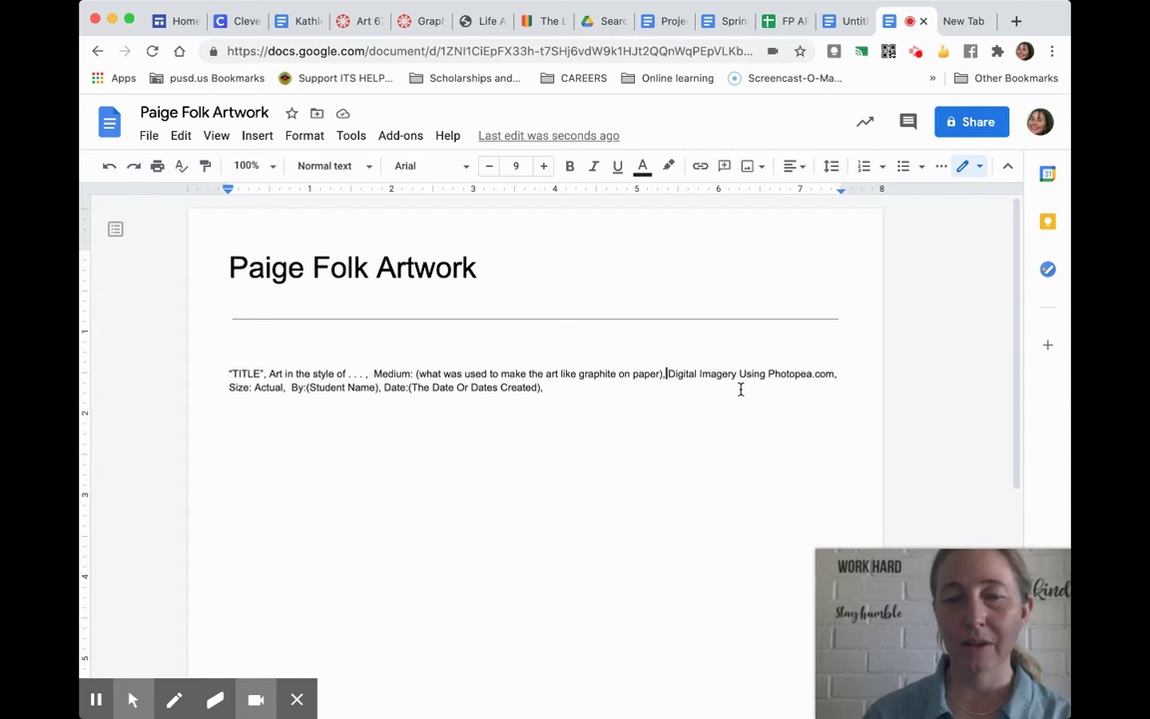
key(BackSpace)
key(BackSpace)
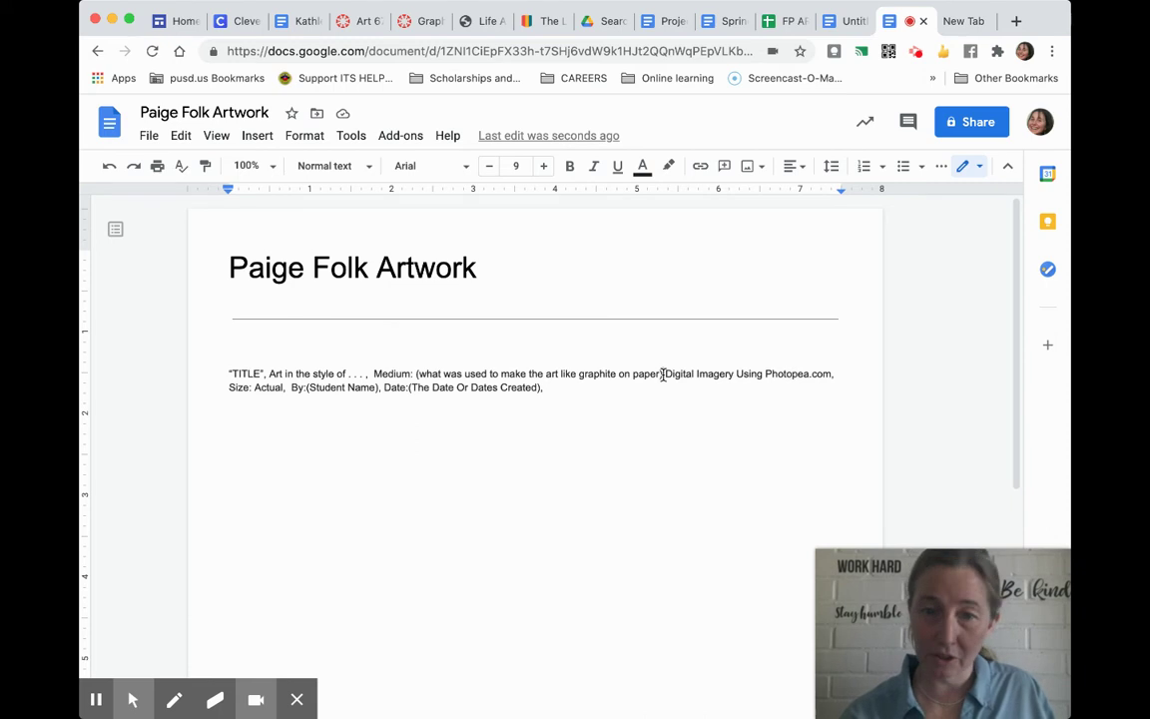
drag(661, 374, 798, 378)
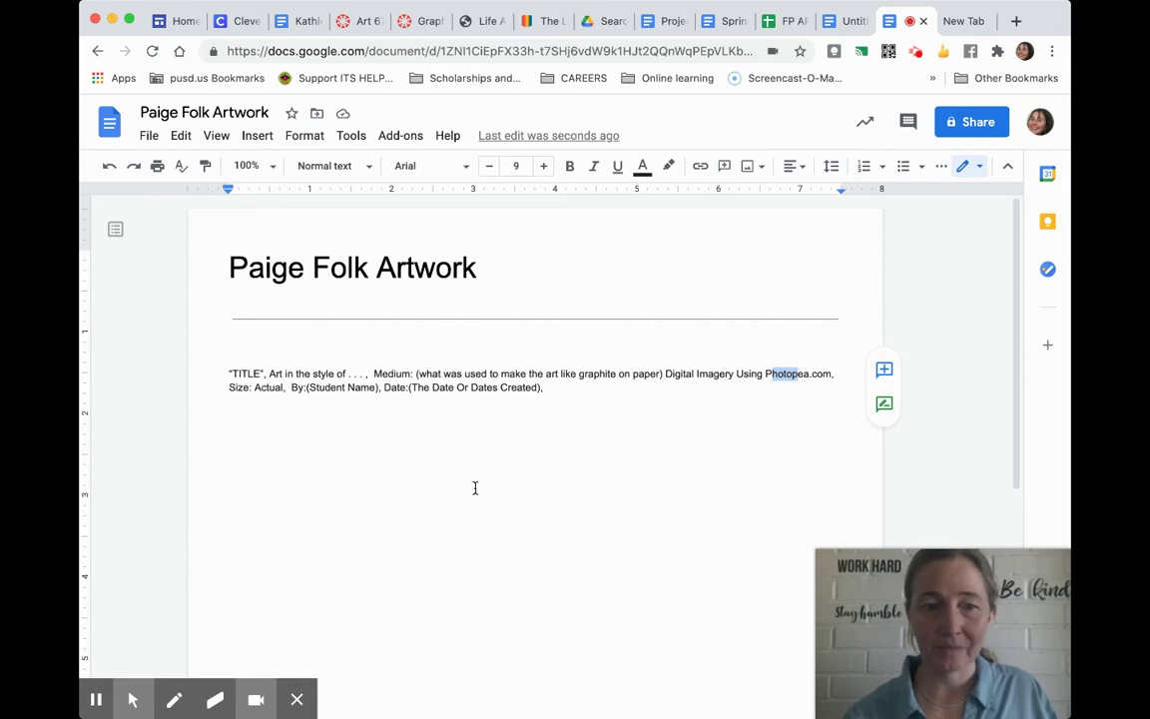
Open the Share settings, enter a student's name under Add people, then clear it.
click(977, 124)
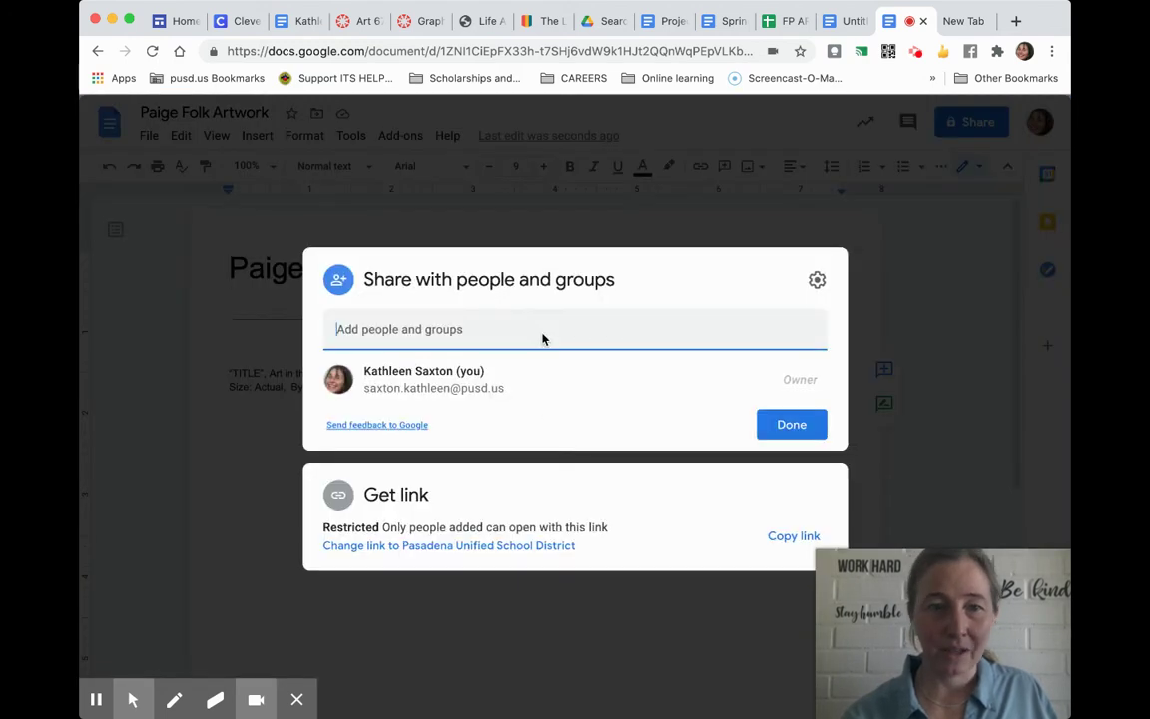
click(542, 337)
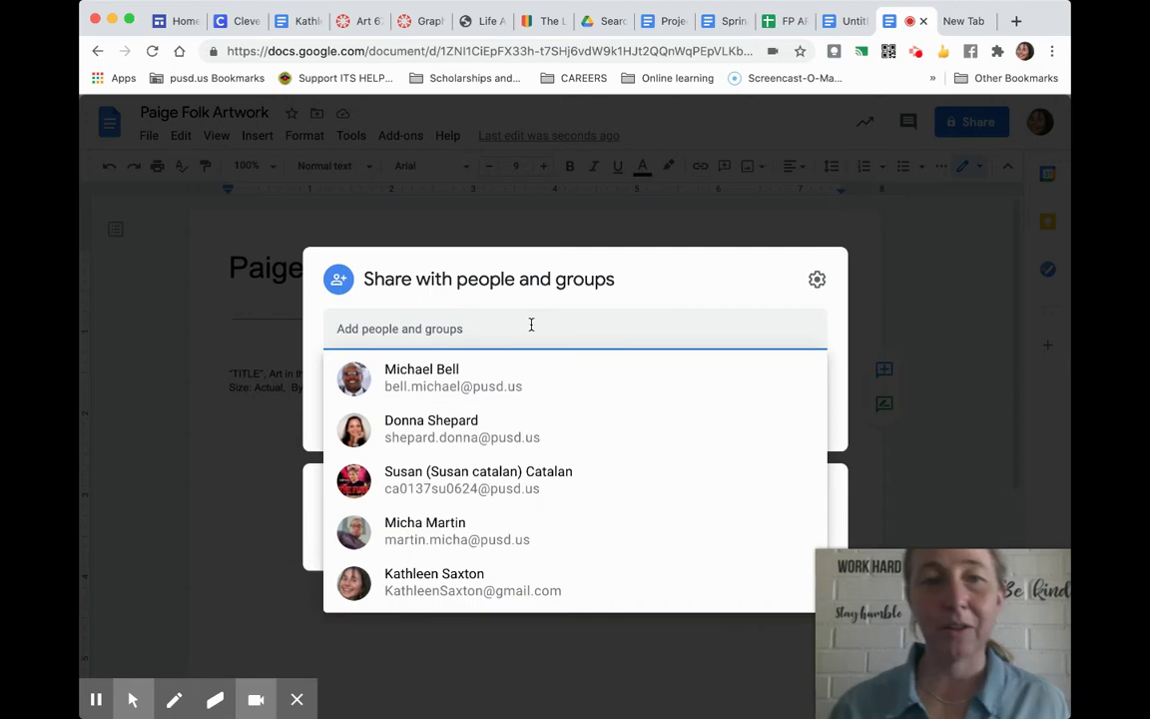
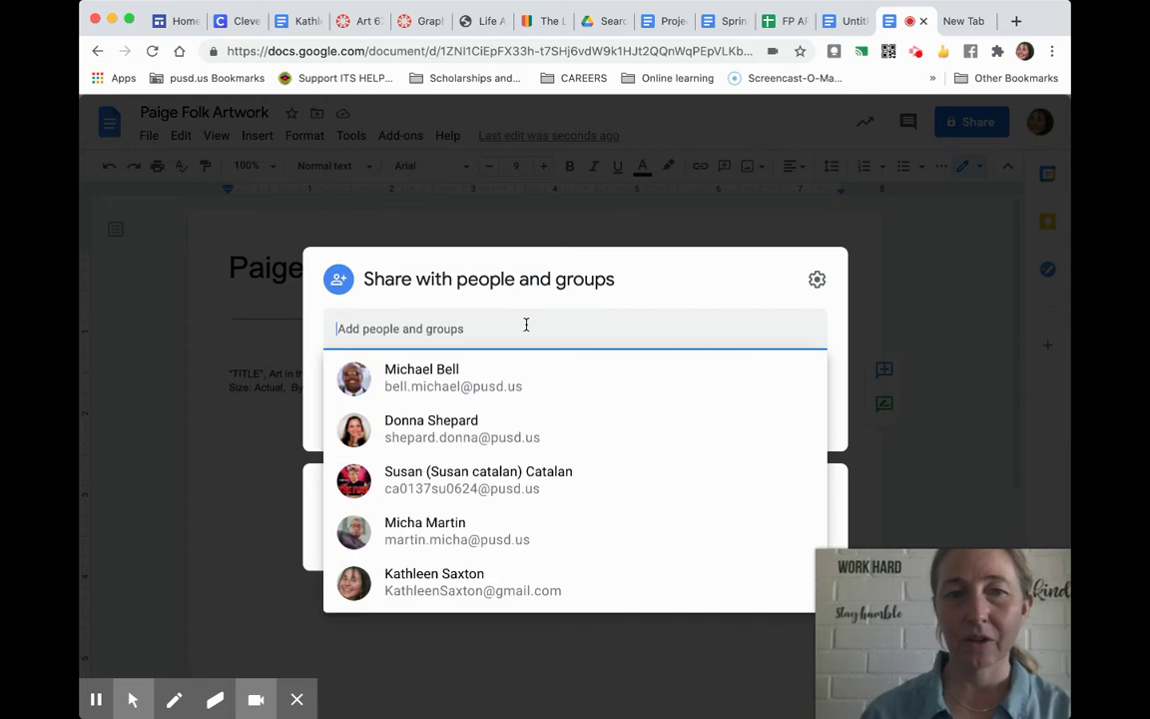
click(760, 280)
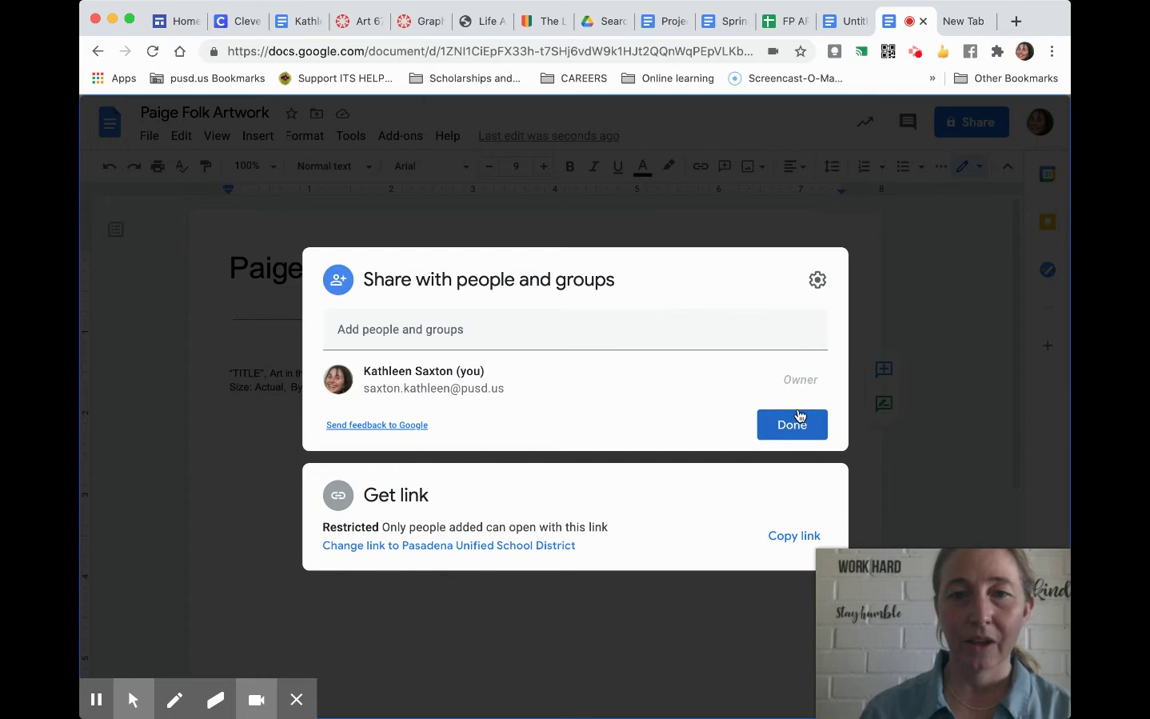